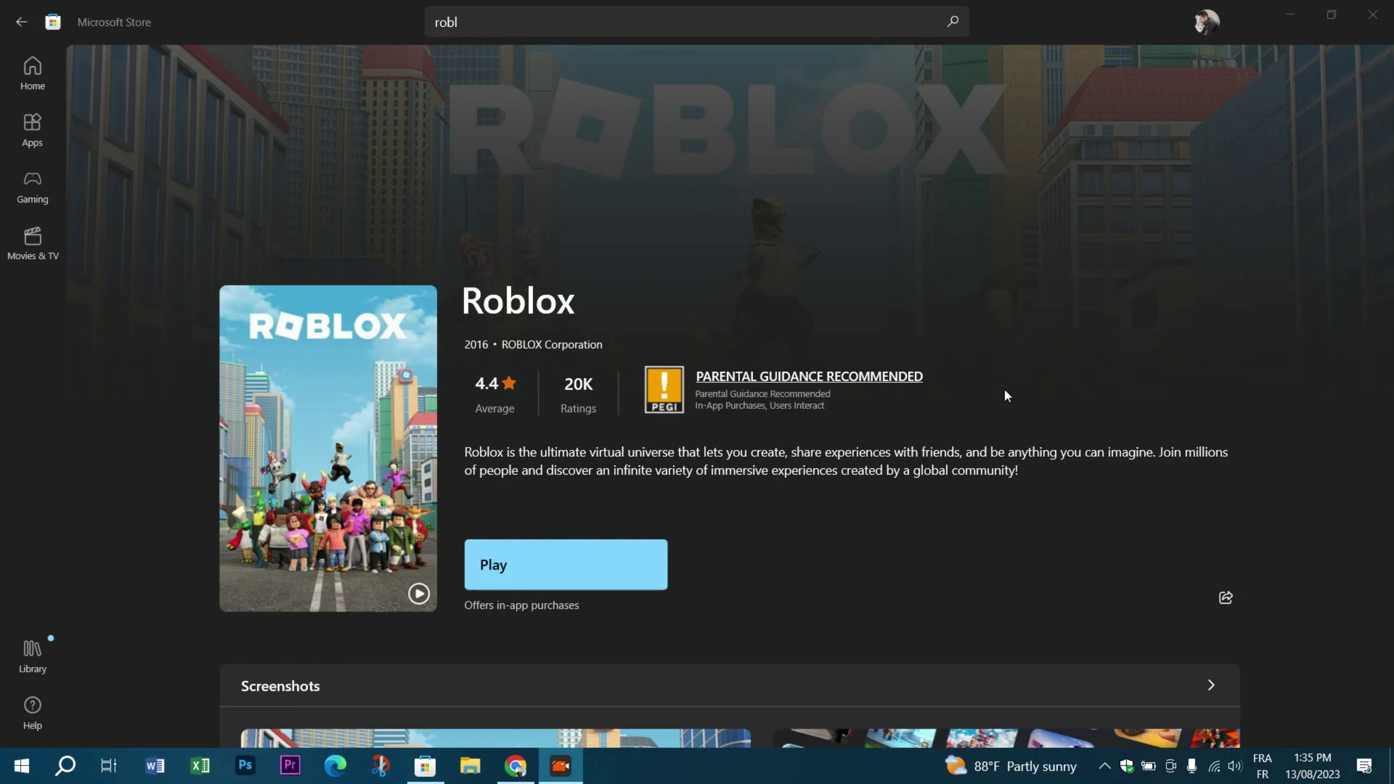
# Step: Minimize Microsoft Store and go to Apps & features in Windows Settings via Start
pyautogui.click(1307, 18)
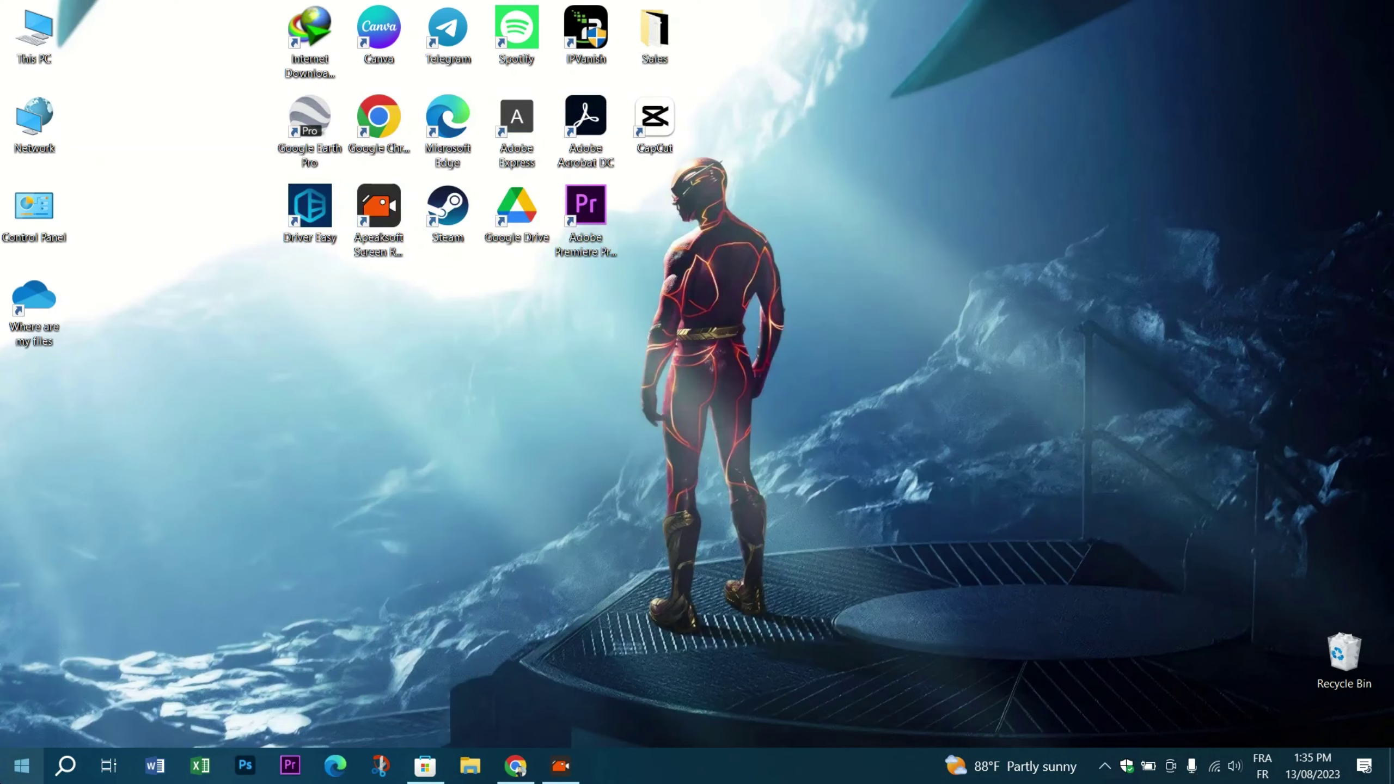
pyautogui.click(20, 766)
pyautogui.click(56, 679)
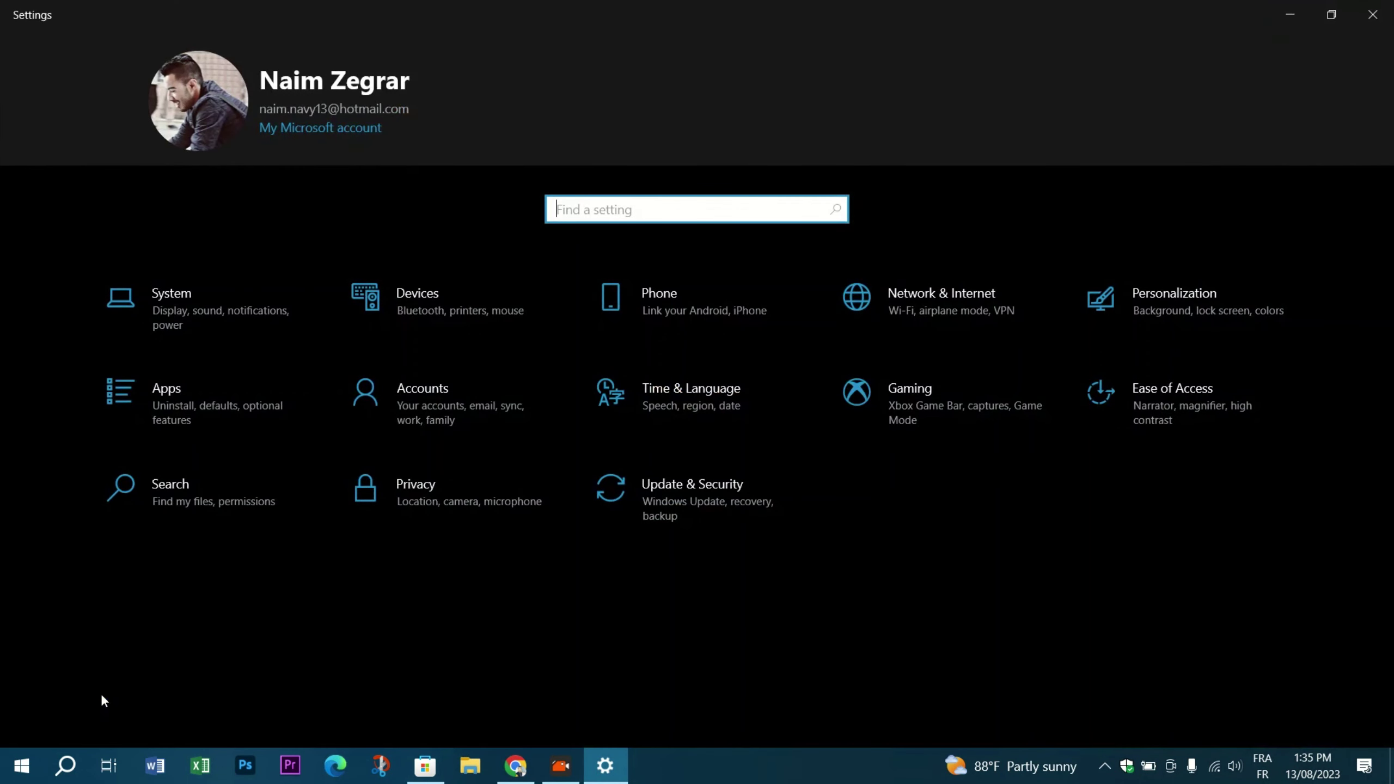
pyautogui.click(220, 407)
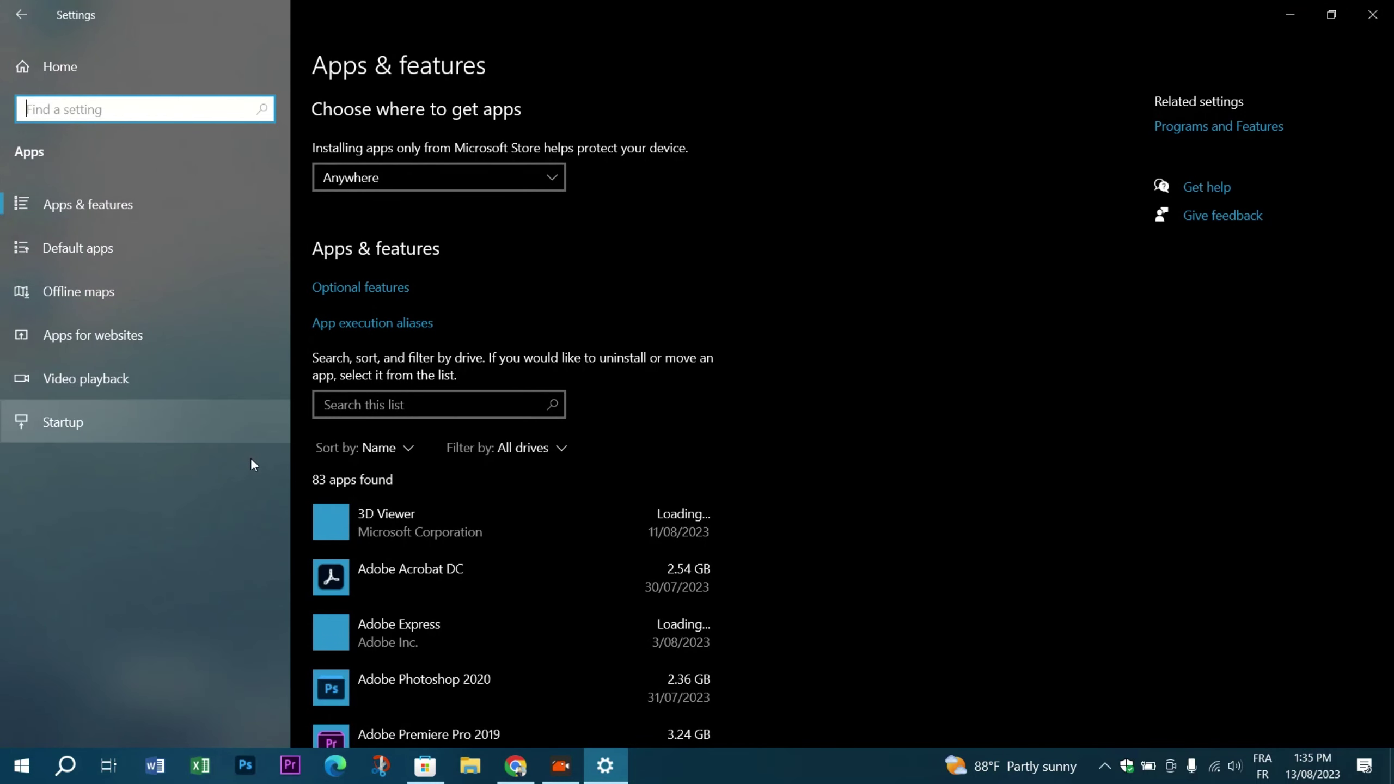
# Step: Filter the installed apps for 'store' and expand the Microsoft Store entry
pyautogui.click(429, 409)
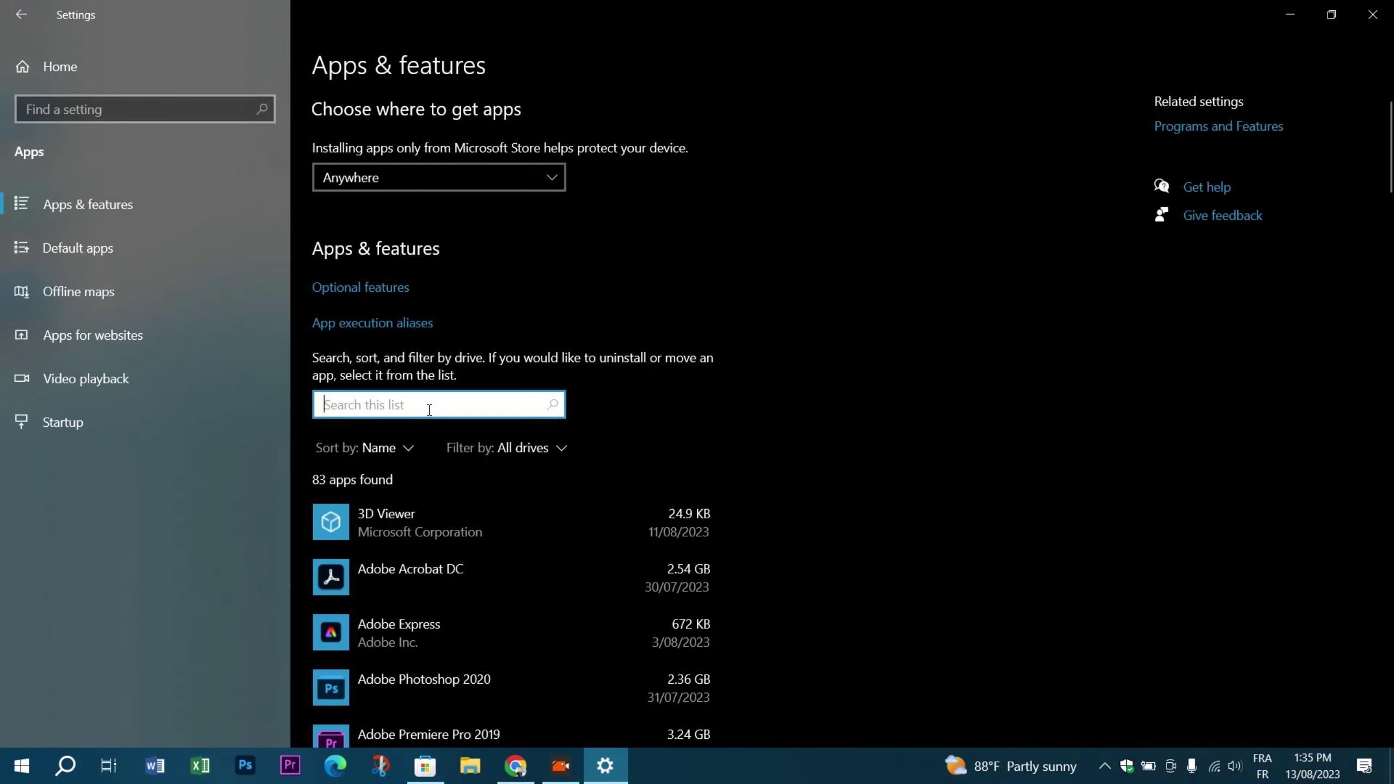
pyautogui.write('s')
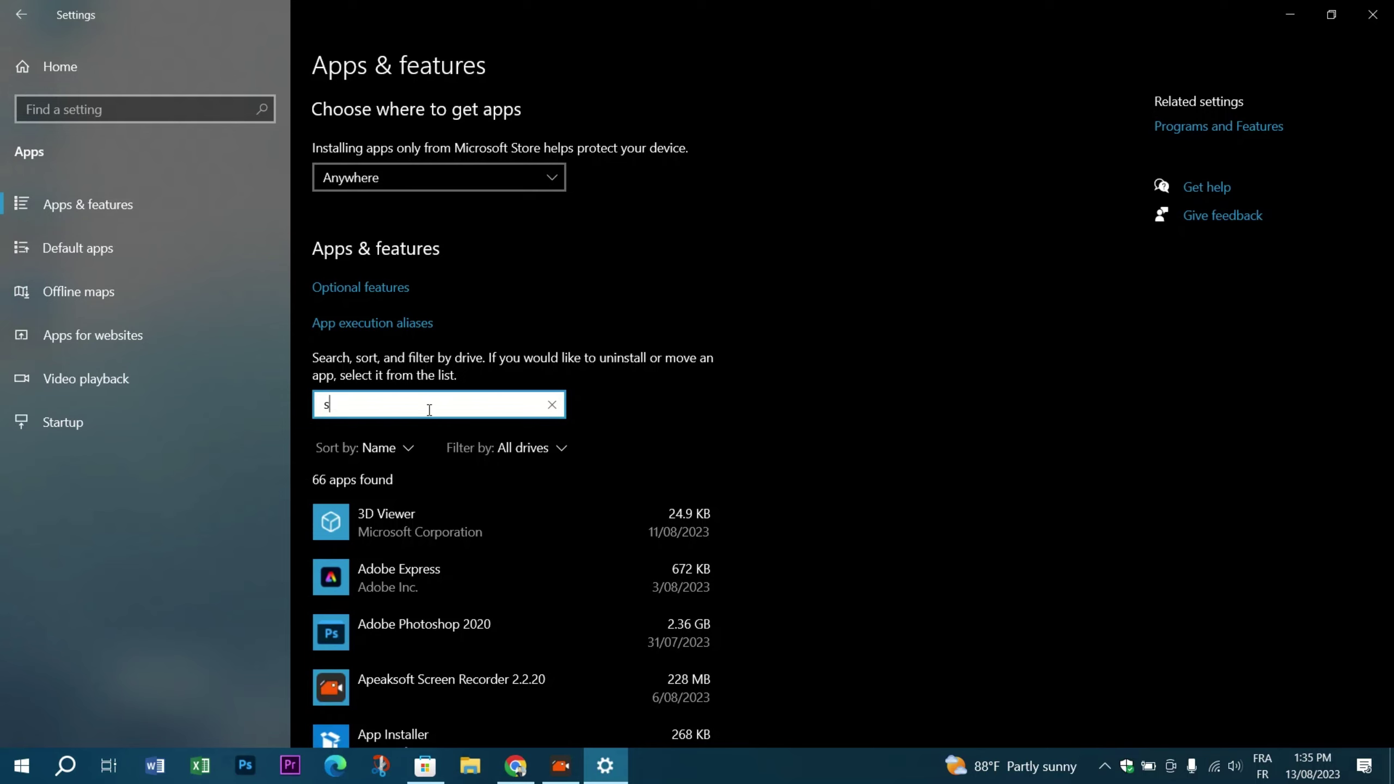
pyautogui.write('tore')
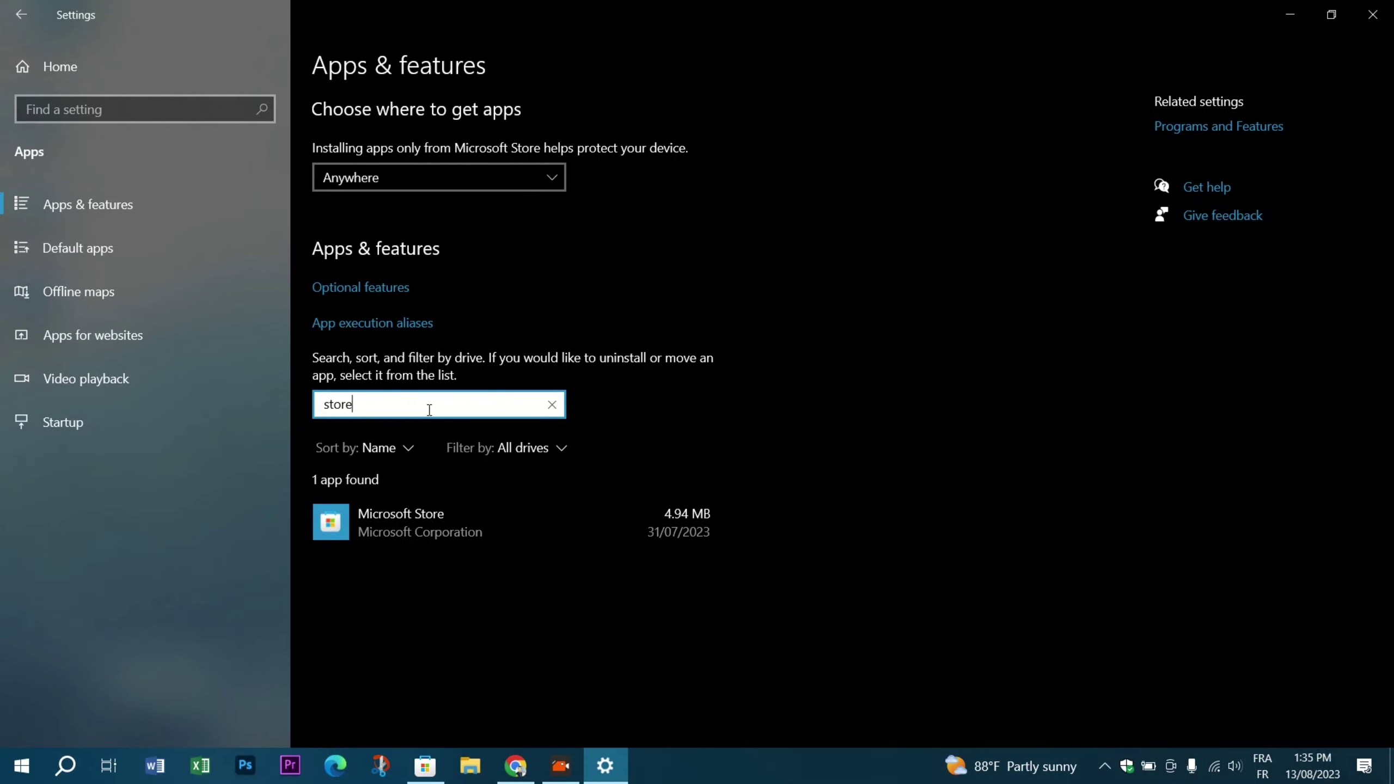
pyautogui.click(480, 523)
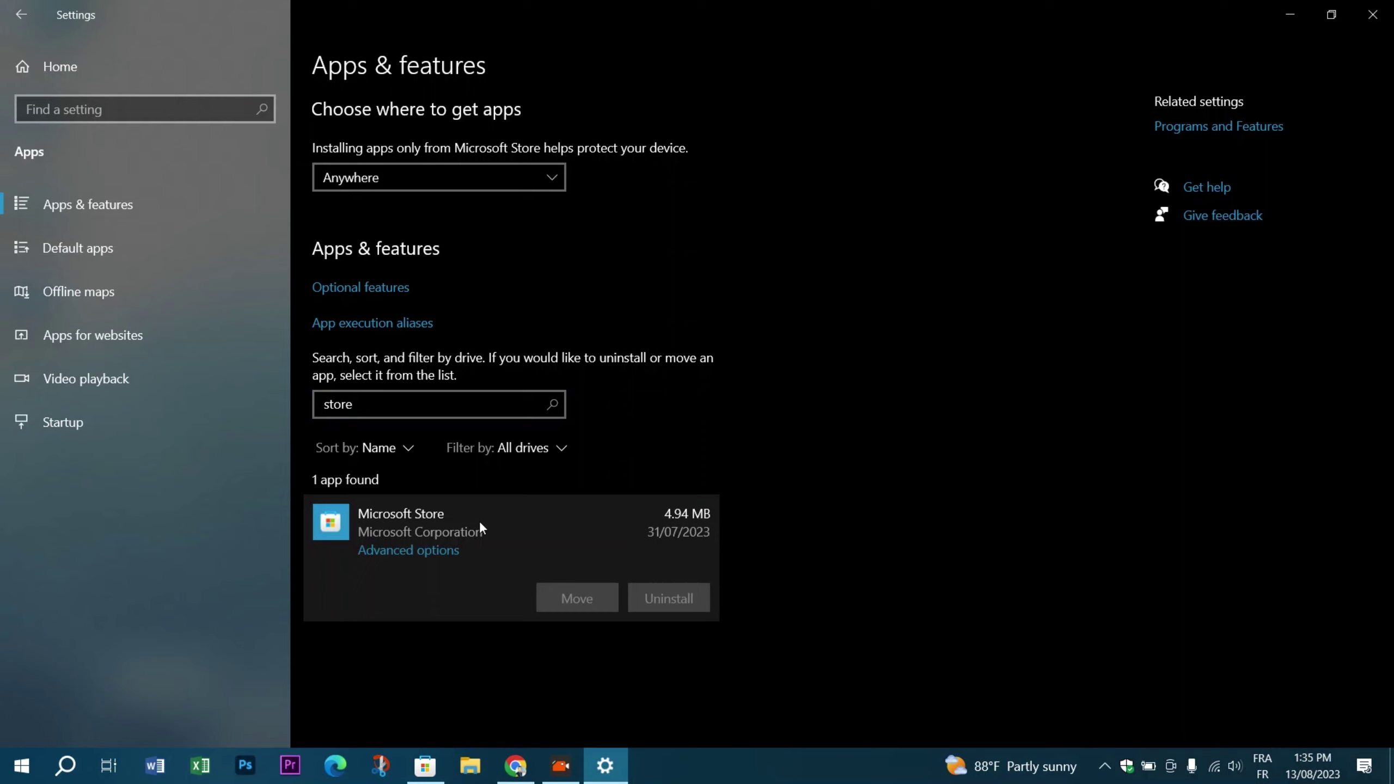
pyautogui.click(402, 552)
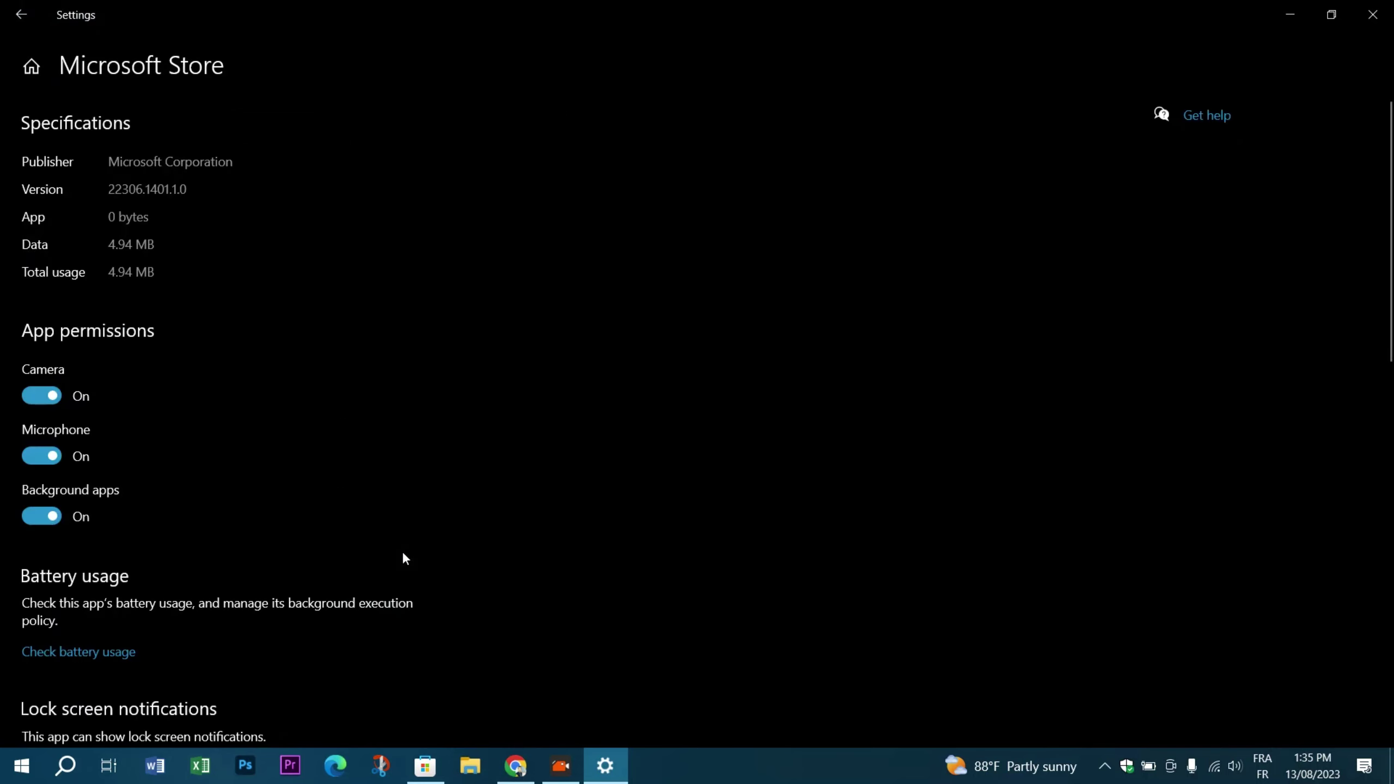
pyautogui.scroll(-1, 370, 371)
pyautogui.scroll(-1, 363, 363)
pyautogui.scroll(-2, 363, 371)
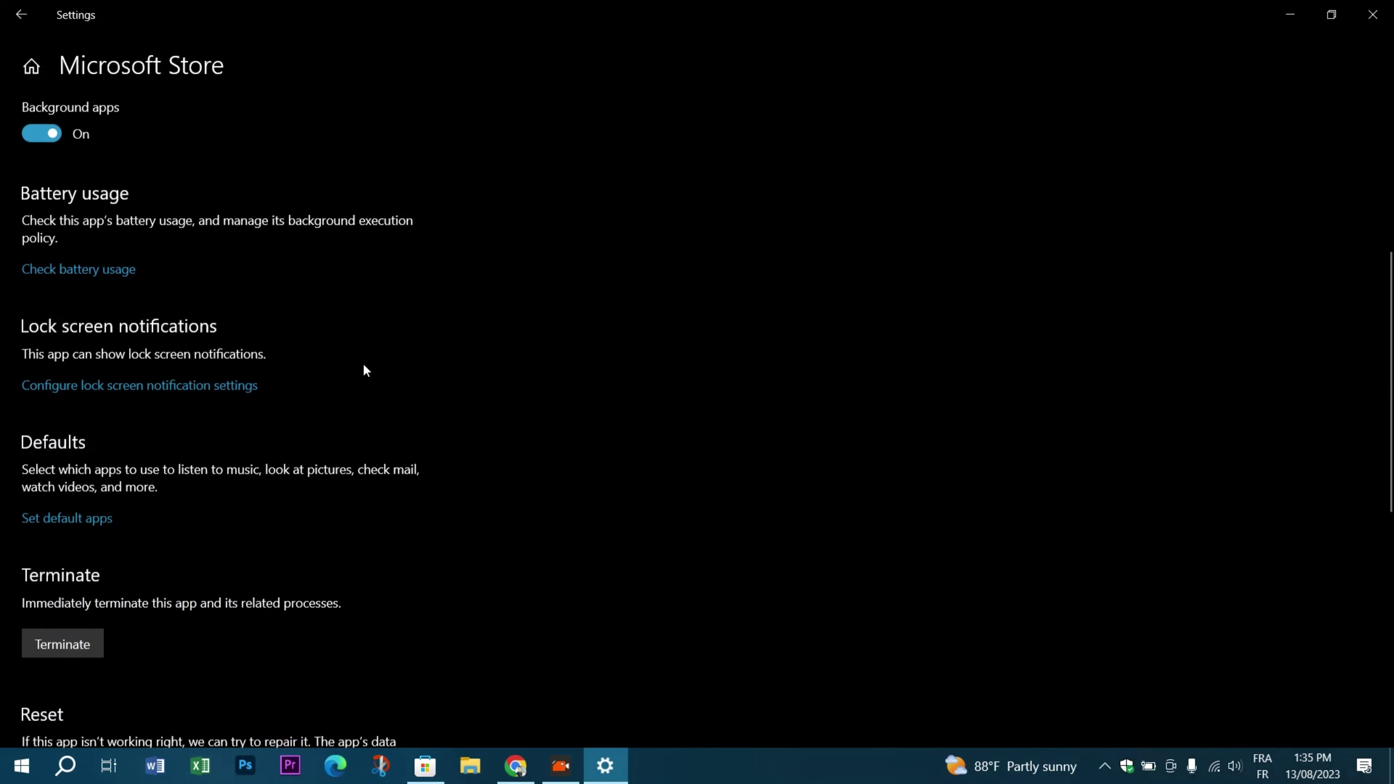
pyautogui.scroll(-1, 364, 370)
pyautogui.scroll(-1, 364, 370)
pyautogui.scroll(-1, 364, 371)
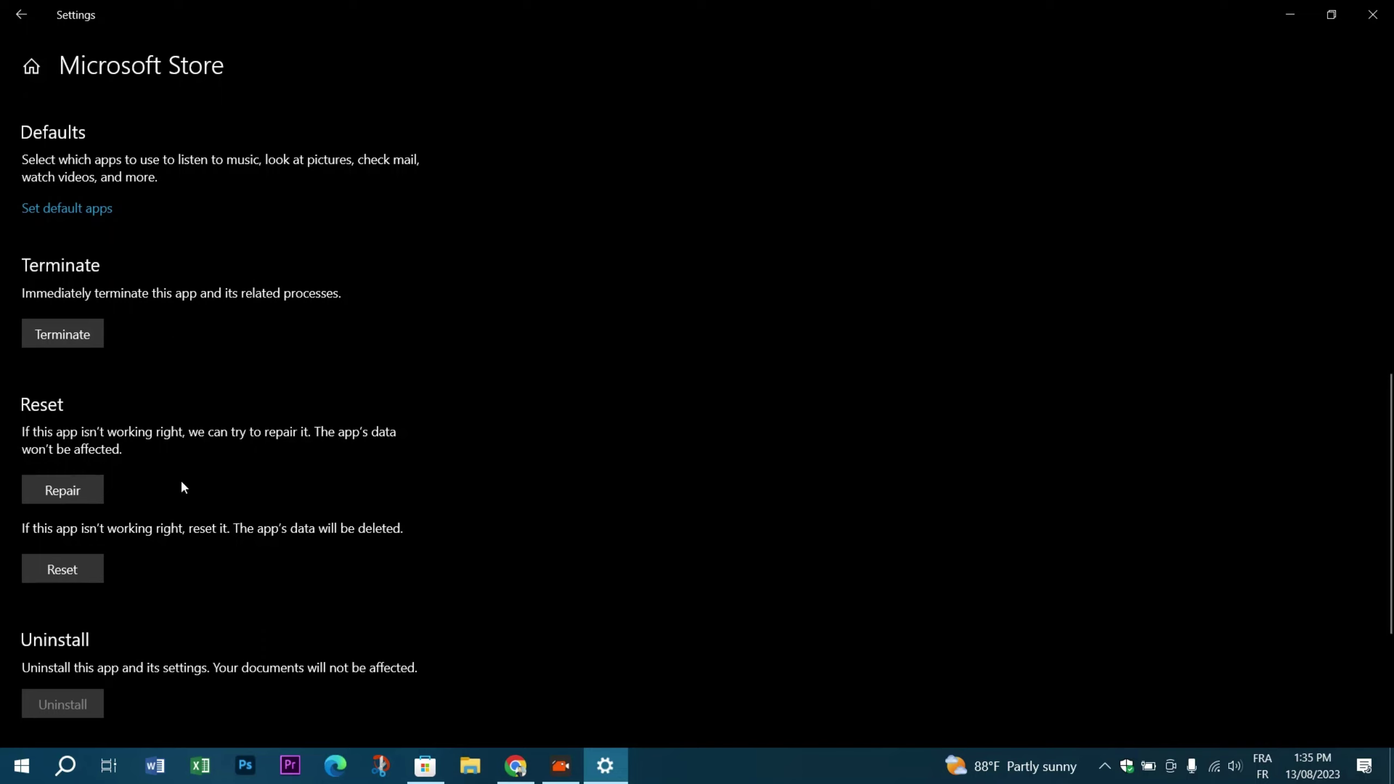
pyautogui.scroll(-1, 181, 485)
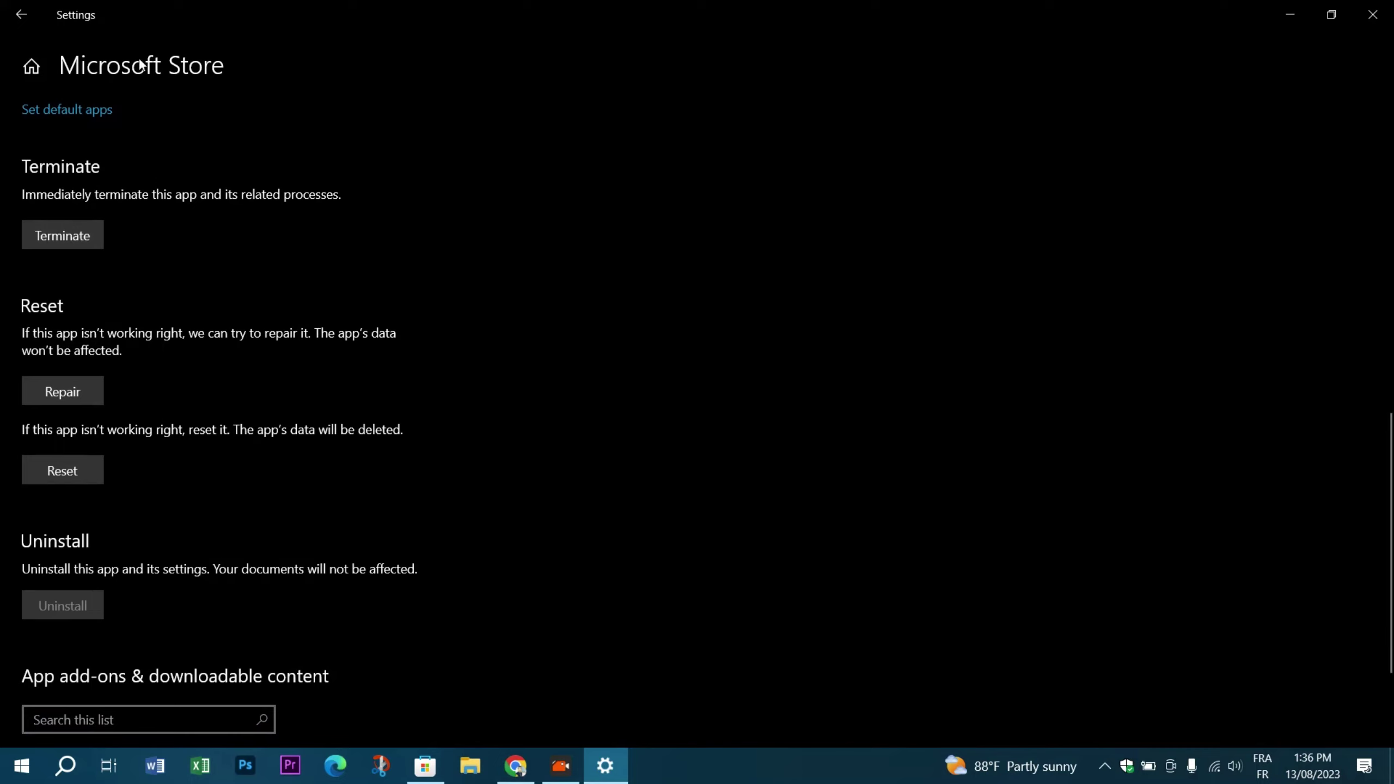
# Step: Return to the apps list, search for 'roblox', and expand the Roblox entry
pyautogui.click(23, 15)
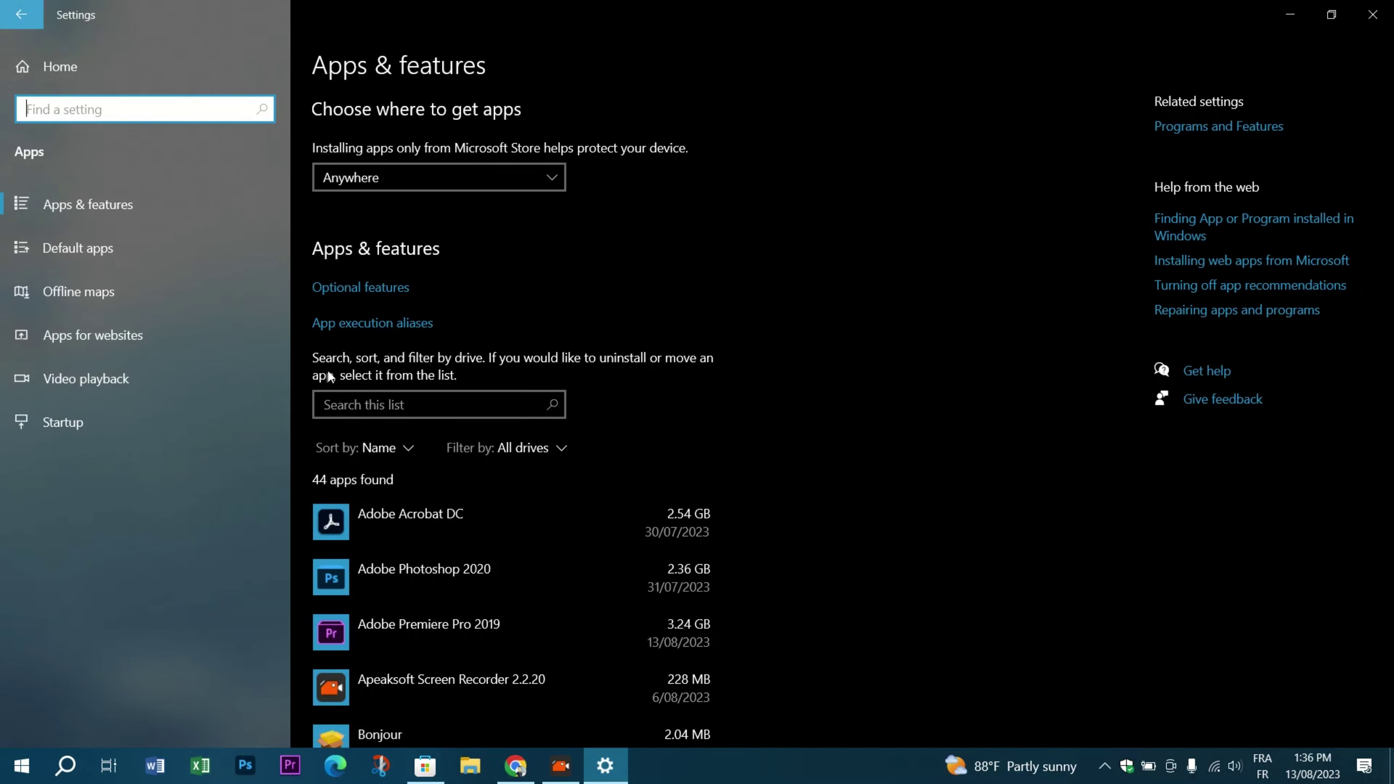
pyautogui.click(344, 404)
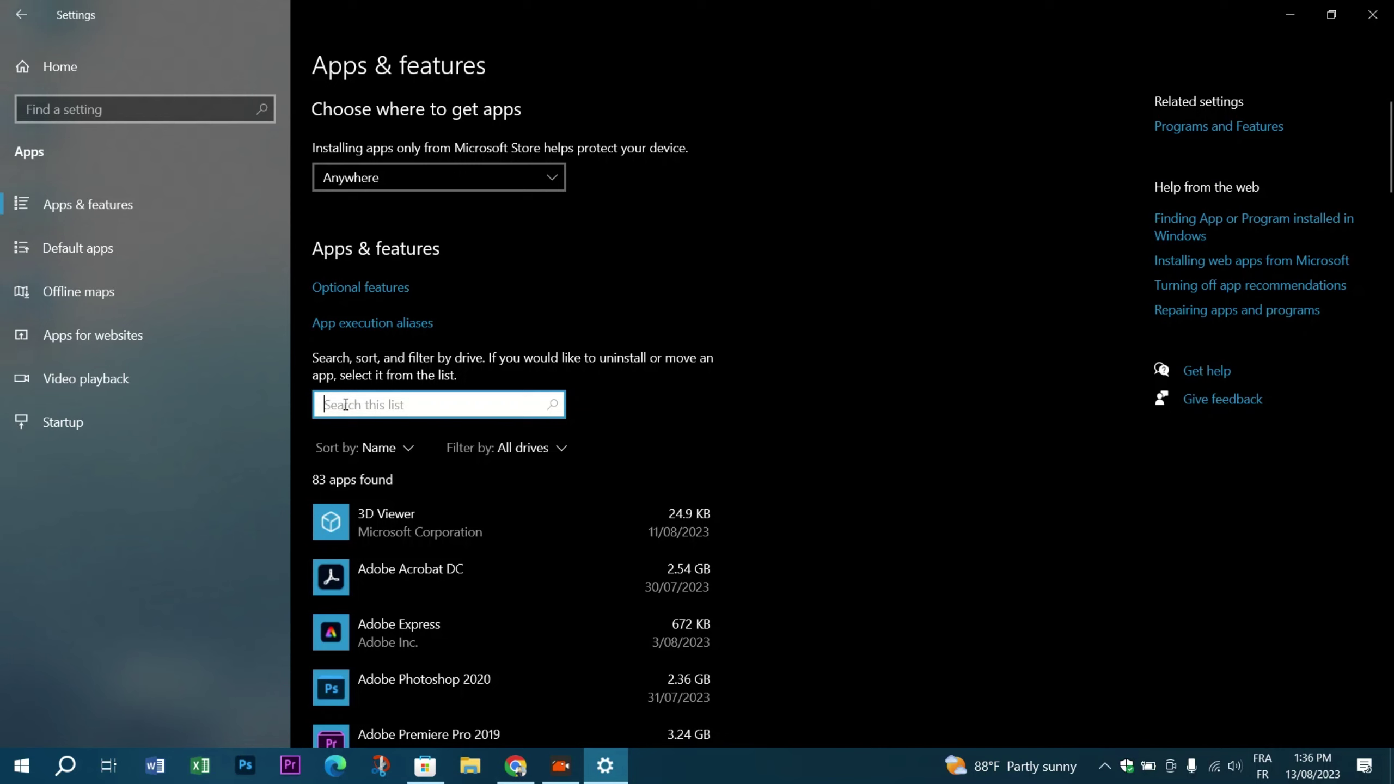
pyautogui.write('rob')
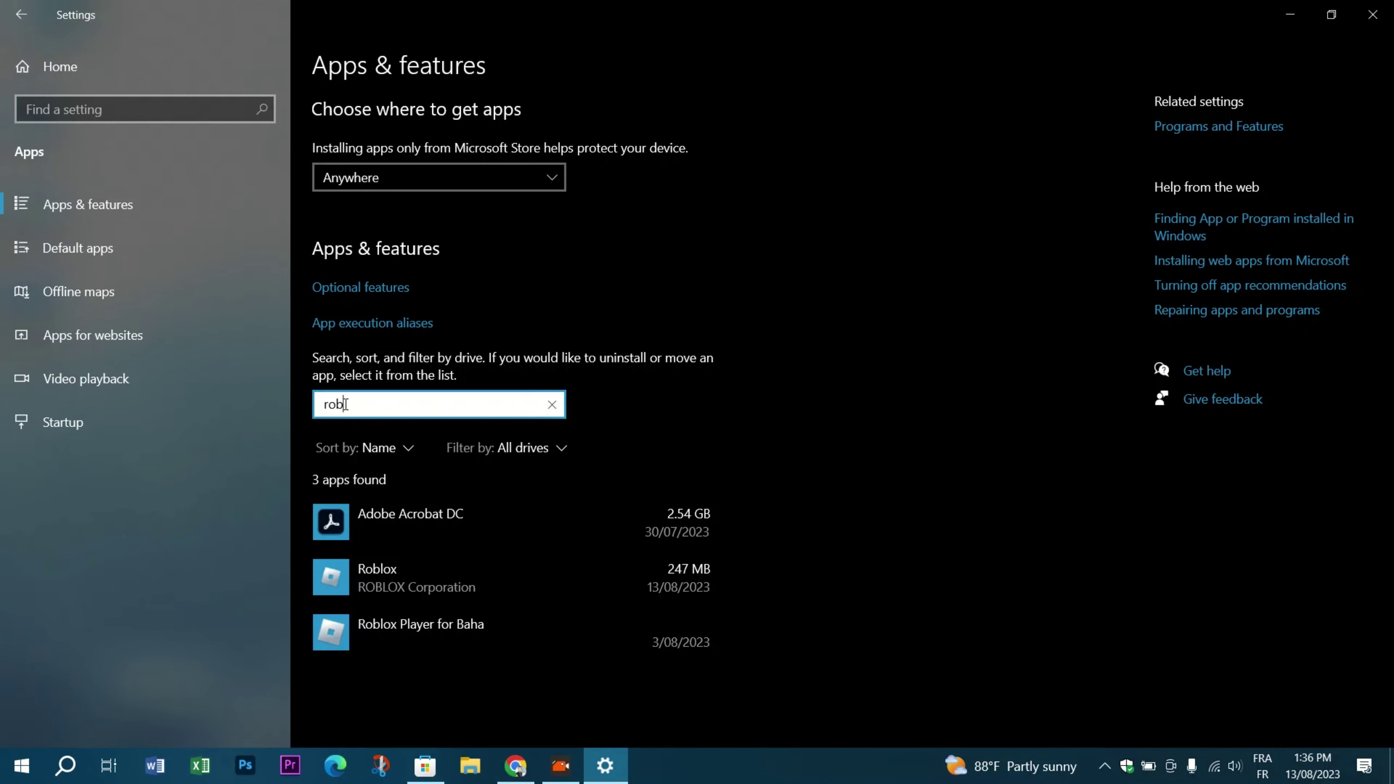
pyautogui.write('lox')
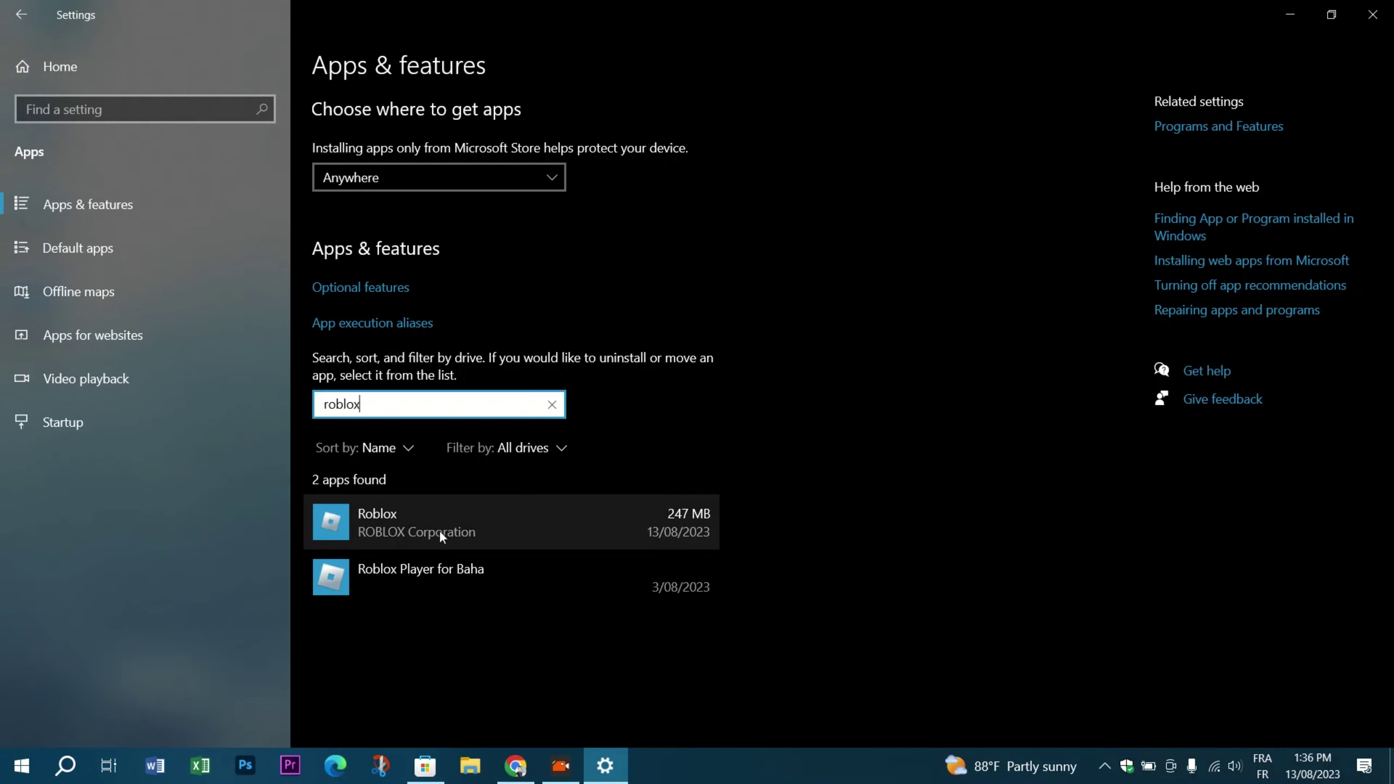
pyautogui.click(439, 530)
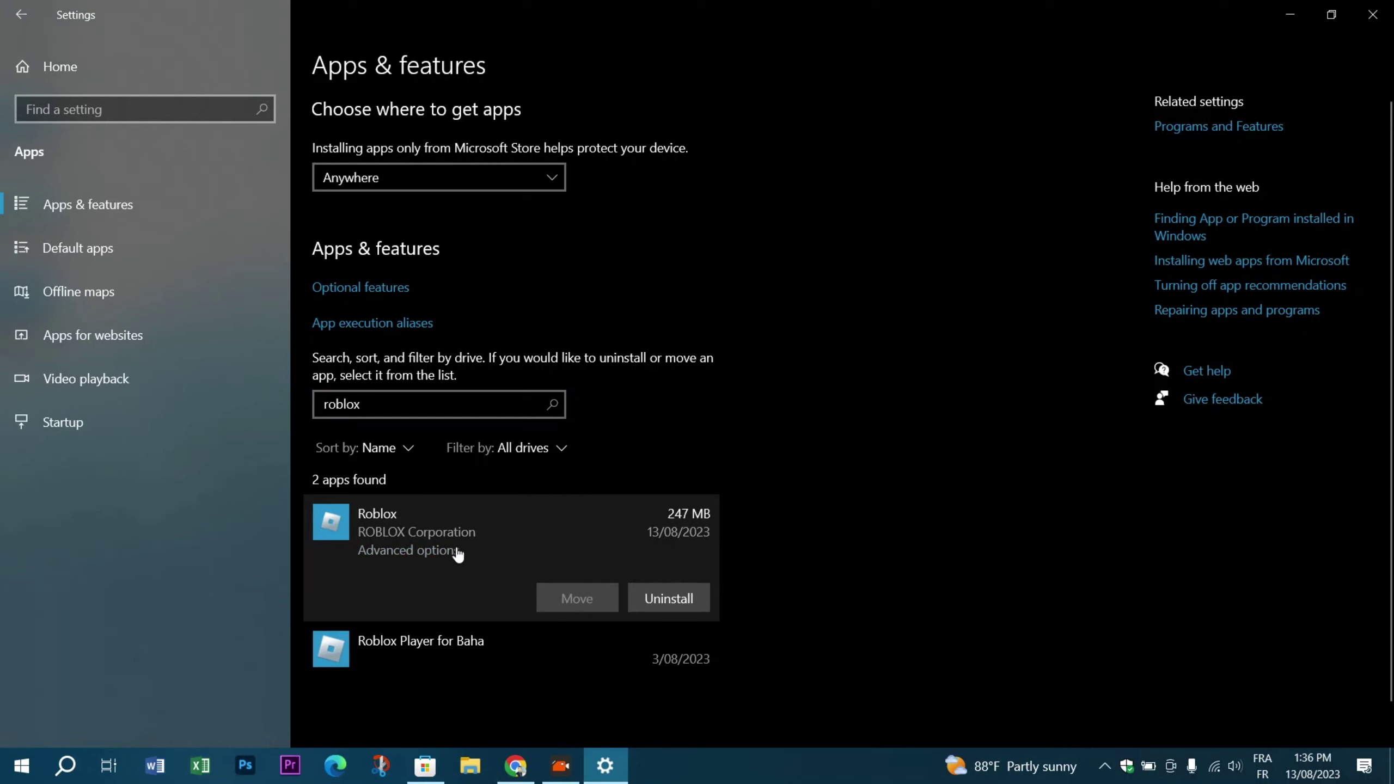
pyautogui.click(418, 557)
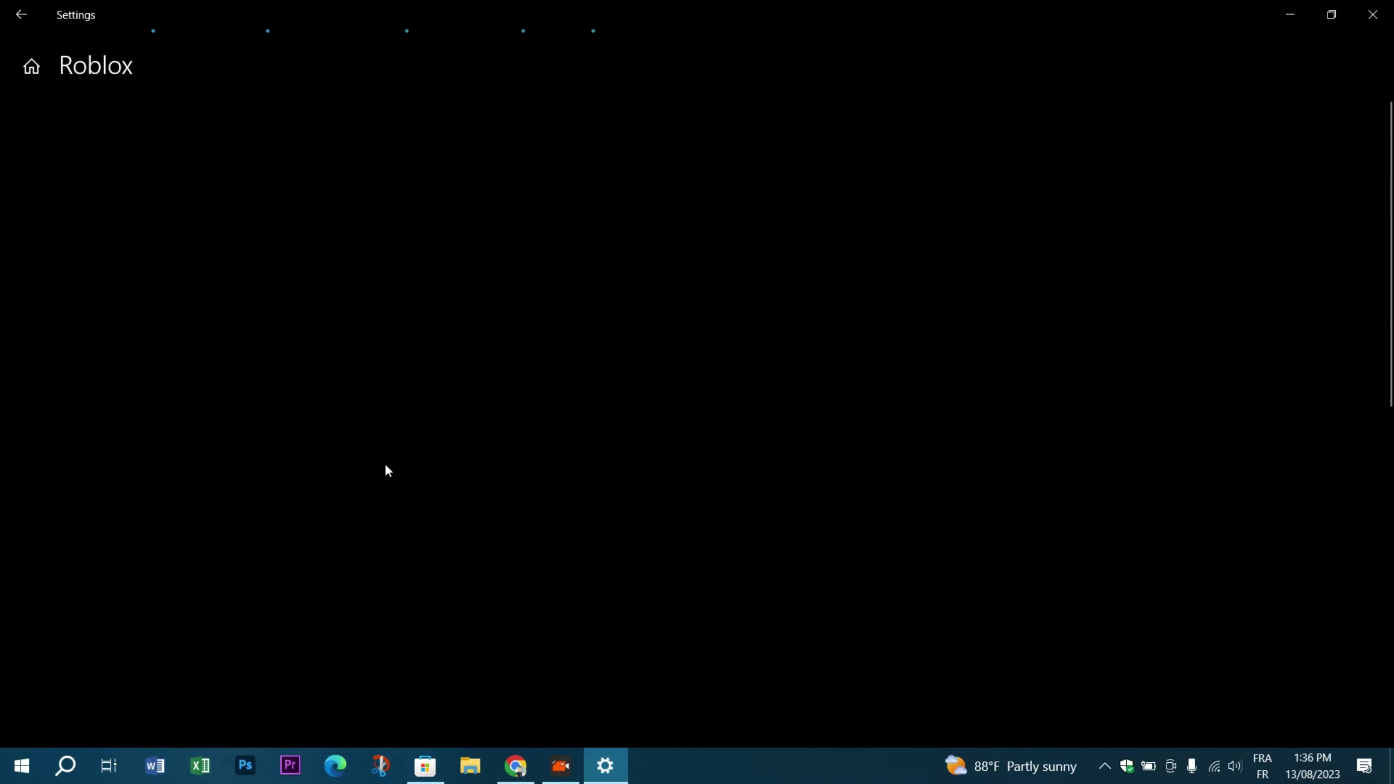
pyautogui.scroll(-2, 384, 471)
pyautogui.scroll(-3, 384, 470)
pyautogui.scroll(-2, 386, 470)
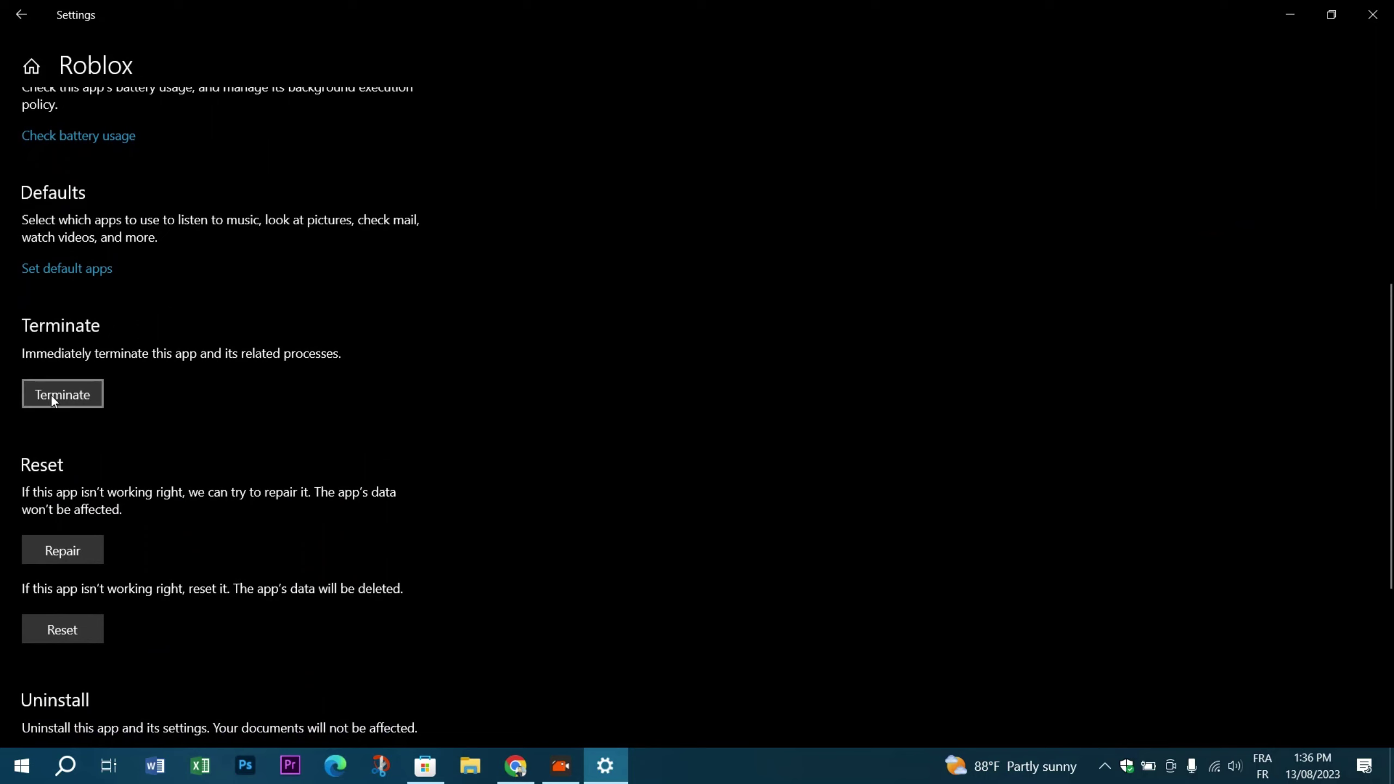
pyautogui.scroll(-2, 133, 436)
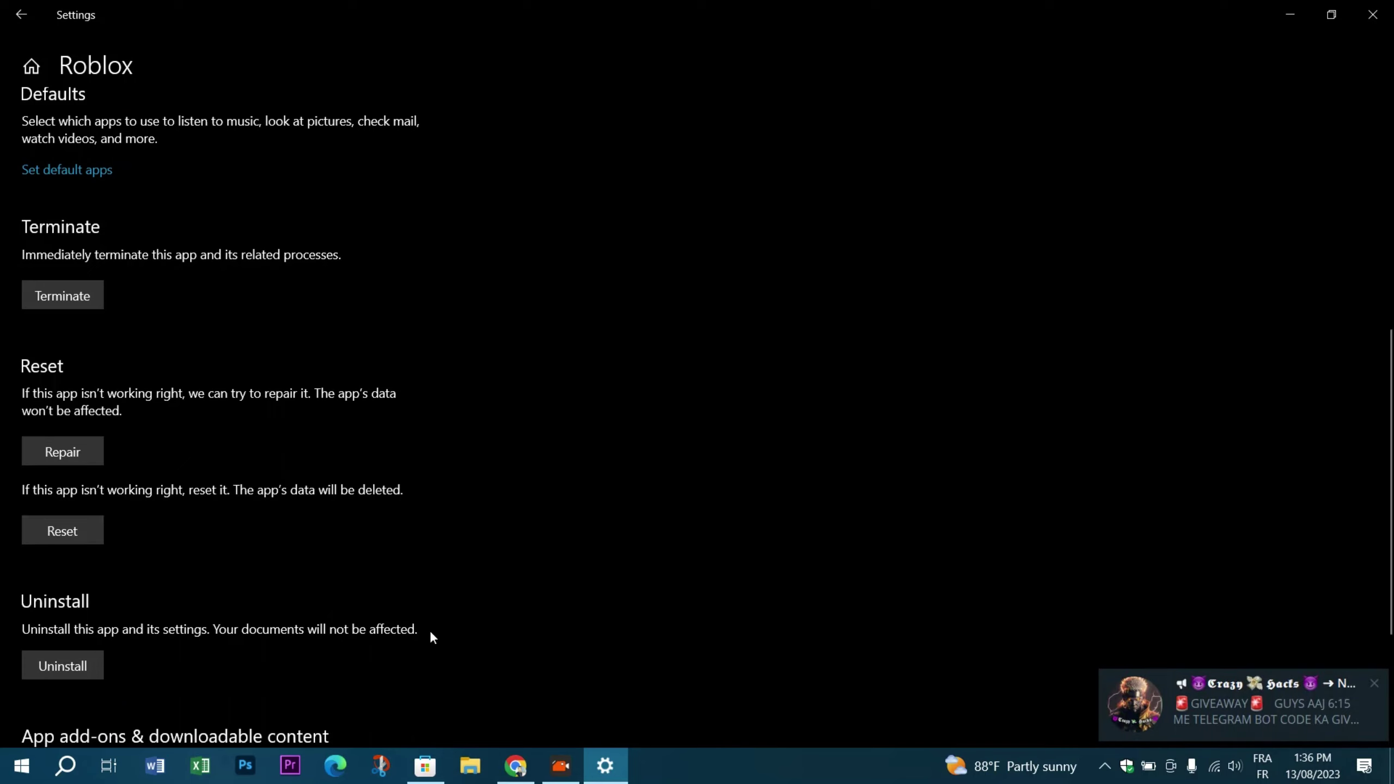
# Step: Bring Microsoft Store back from the taskbar and launch Roblox with Play
pyautogui.click(431, 762)
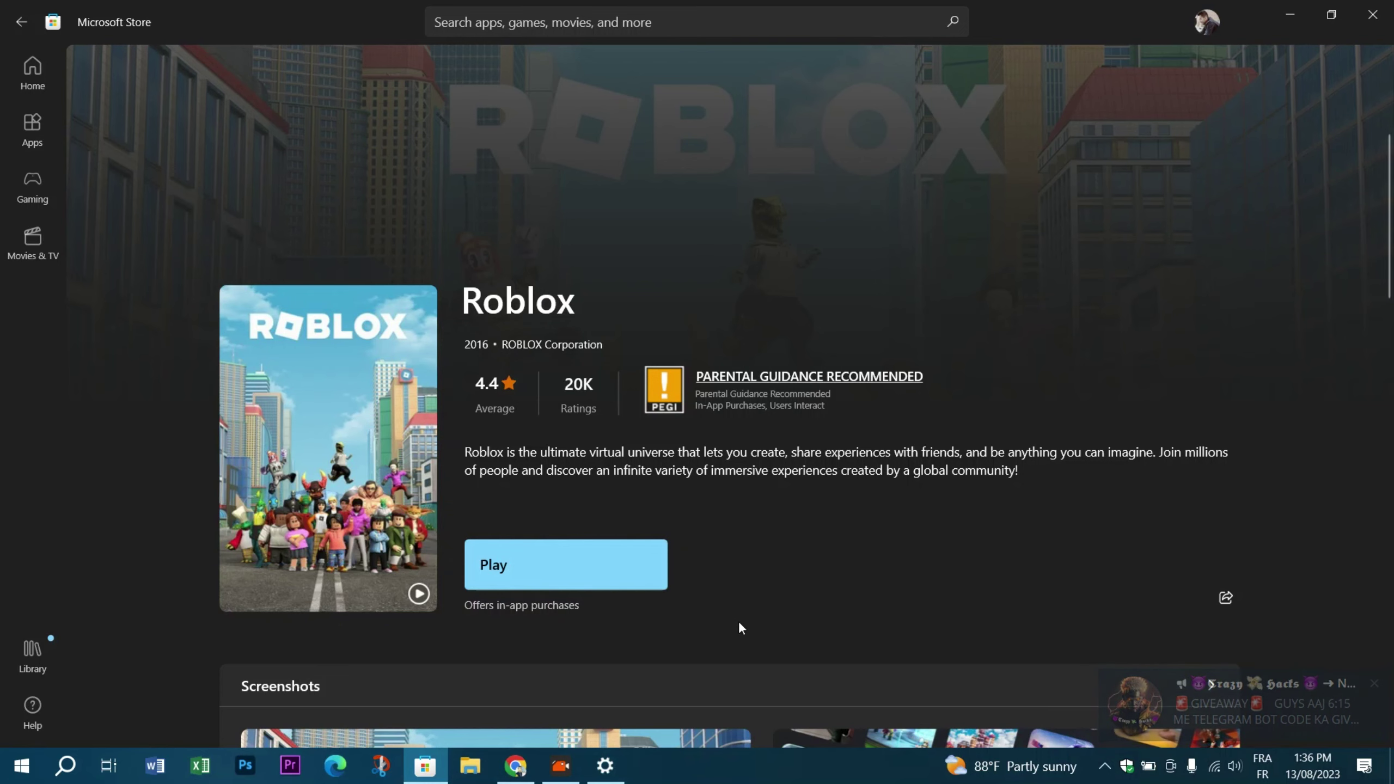
pyautogui.click(584, 562)
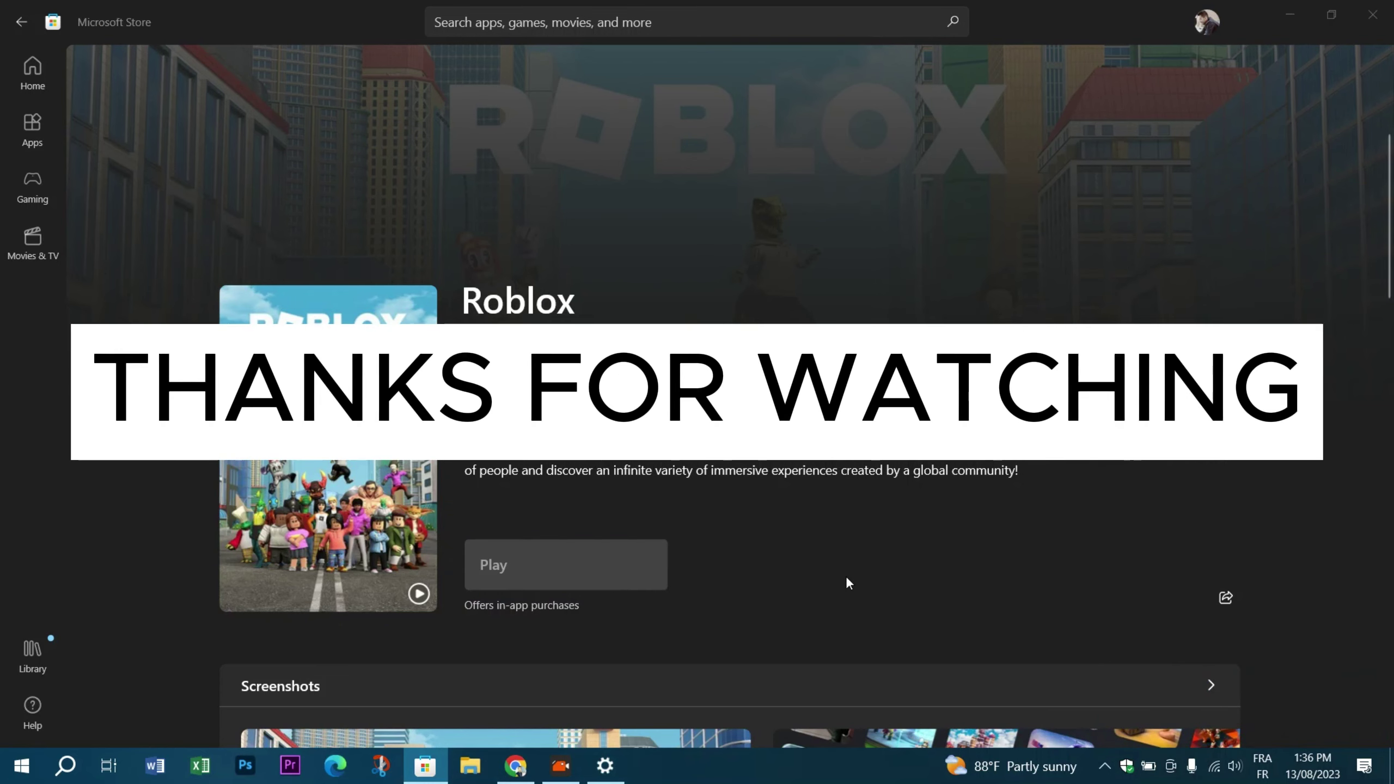